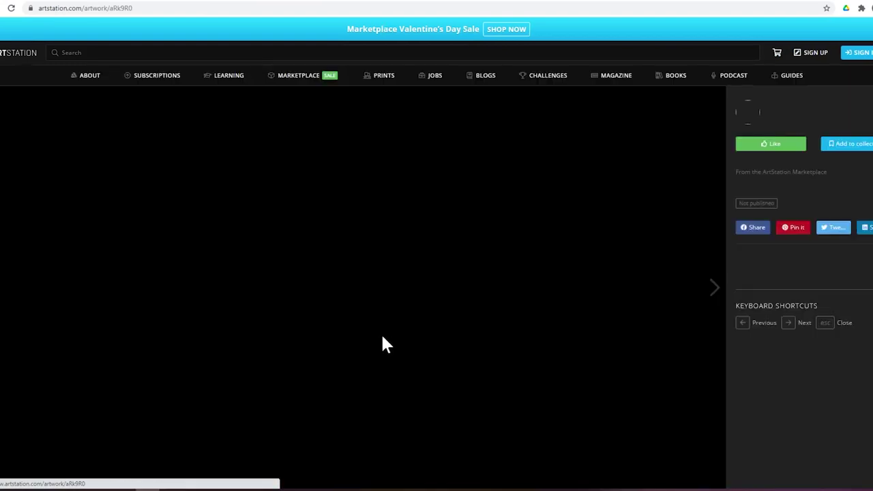
Examine the Dawn Evangel and LoTC:: Comiols artworks in the artist's ArtStation portfolio.
{"action": "scroll", "coordinate": [382, 338], "scroll_direction": "down", "scroll_amount": 3}
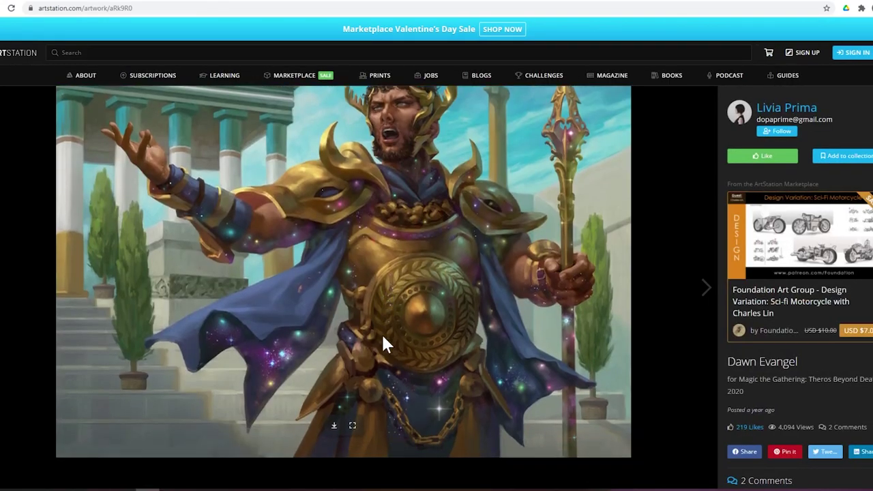
{"action": "scroll", "coordinate": [283, 204], "scroll_direction": "up", "scroll_amount": 3}
{"action": "key", "text": "alt+Left"}
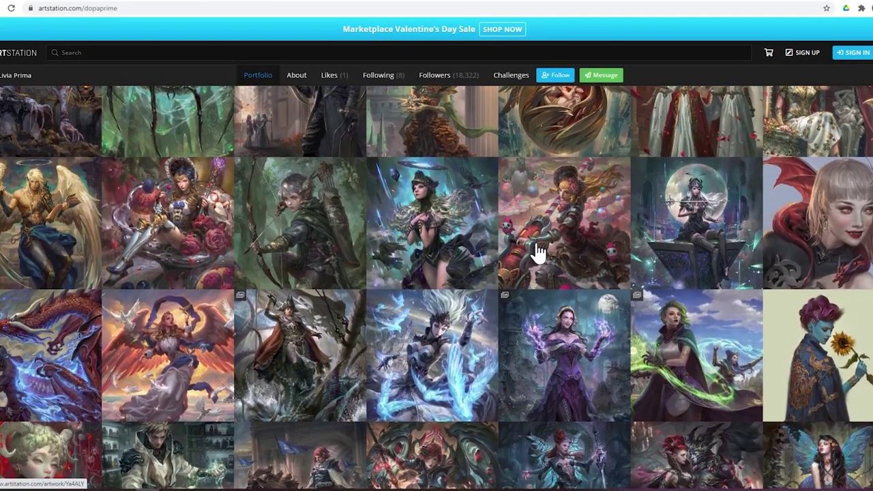
{"action": "left_click", "coordinate": [458, 317]}
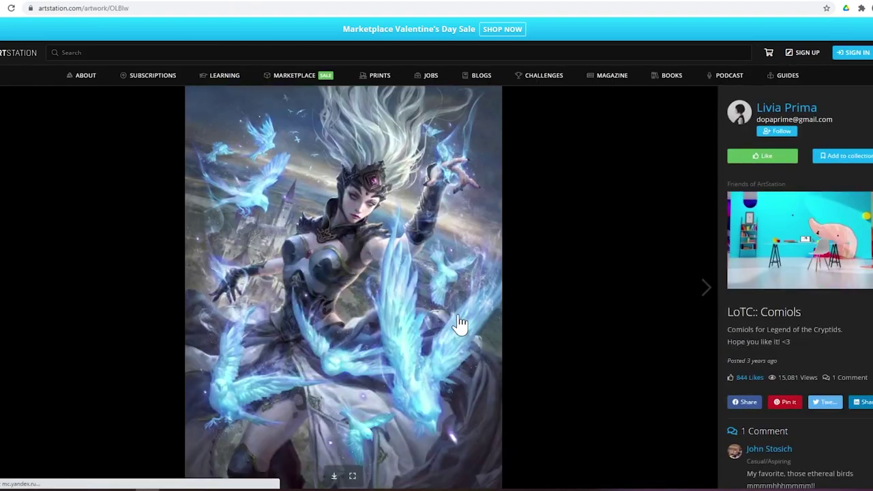
{"action": "scroll", "coordinate": [459, 314], "scroll_direction": "down", "scroll_amount": 1}
{"action": "scroll", "coordinate": [458, 308], "scroll_direction": "up", "scroll_amount": 1}
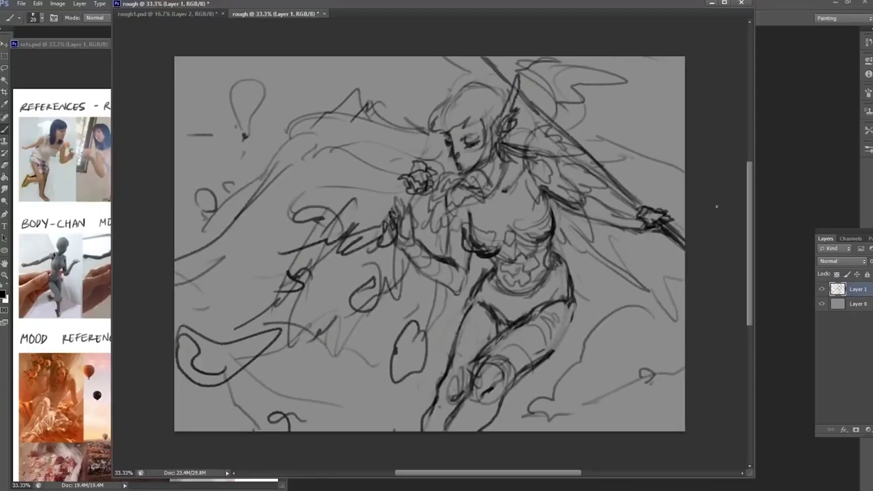
In Photoshop, sketch flowing cloth lines beside and below the figure's legs on Layer 1, and move the layer list closer to the canvas.
{"action": "left_click_drag", "start_coordinate": [573, 280], "coordinate": [587, 430]}
{"action": "left_click_drag", "start_coordinate": [327, 396], "coordinate": [437, 382]}
{"action": "left_click_drag", "start_coordinate": [840, 238], "coordinate": [774, 231]}
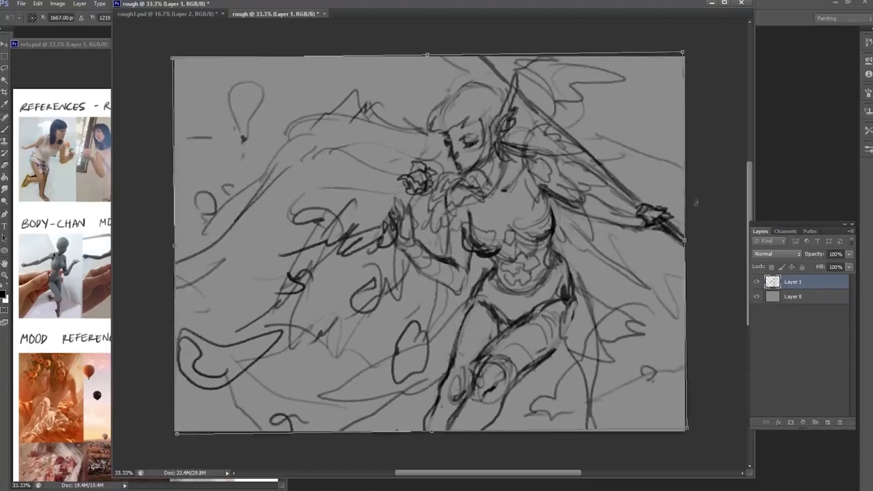
Add a new layer directly above Layer 0, choose a broader brush and block in grey tone over the figure.
{"action": "left_click", "coordinate": [791, 297]}
{"action": "left_click", "coordinate": [827, 423]}
{"action": "right_click", "coordinate": [559, 202]}
{"action": "left_click", "coordinate": [601, 273]}
{"action": "left_click_drag", "start_coordinate": [481, 96], "coordinate": [459, 273]}
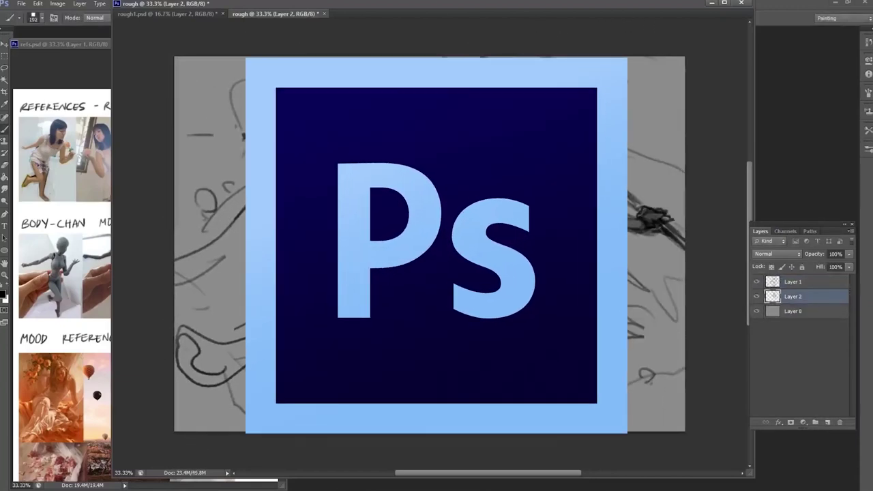
{"action": "mouse_move", "coordinate": [672, 65]}
{"action": "left_mouse_down"}
{"action": "mouse_move", "coordinate": [634, 102]}
{"action": "mouse_move", "coordinate": [225, 232]}
{"action": "mouse_move", "coordinate": [188, 342]}
{"action": "left_mouse_up"}
{"action": "left_click_drag", "start_coordinate": [638, 169], "coordinate": [659, 178]}
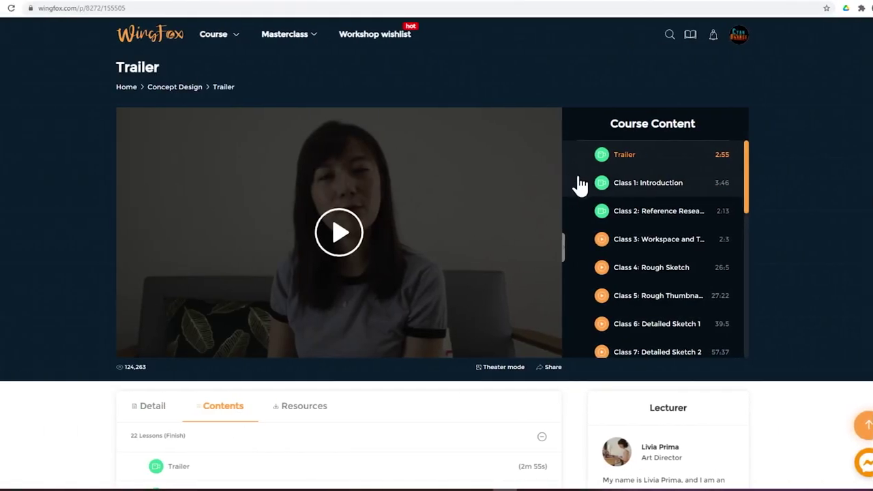
In the browser, examine the WingFox course's lesson list from the trailer down to Class 22.
{"action": "scroll", "coordinate": [614, 197], "scroll_direction": "down", "scroll_amount": 3}
{"action": "scroll", "coordinate": [624, 196], "scroll_direction": "down", "scroll_amount": 3}
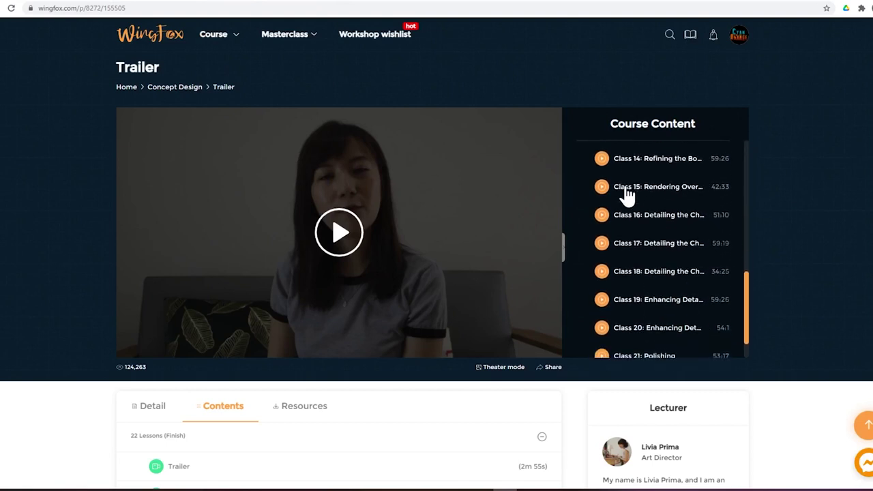
{"action": "scroll", "coordinate": [627, 195], "scroll_direction": "down", "scroll_amount": 1}
{"action": "scroll", "coordinate": [355, 387], "scroll_direction": "down", "scroll_amount": 2}
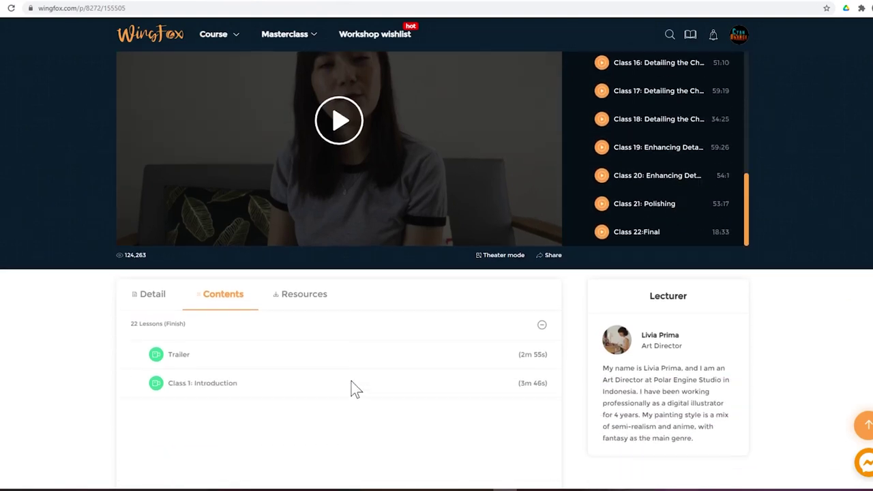
Review the course's downloadable resources and read its description of content, duration, software and project files.
{"action": "left_click", "coordinate": [297, 300]}
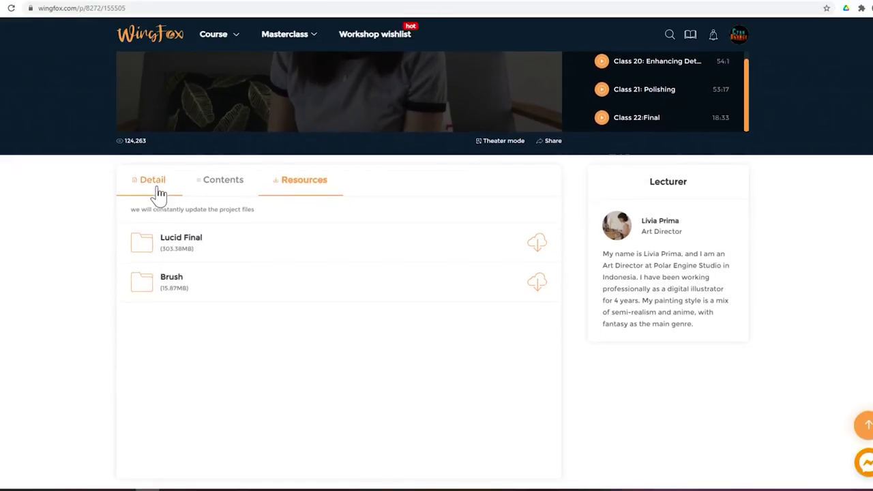
{"action": "left_click", "coordinate": [188, 162]}
{"action": "scroll", "coordinate": [269, 288], "scroll_direction": "down", "scroll_amount": 3}
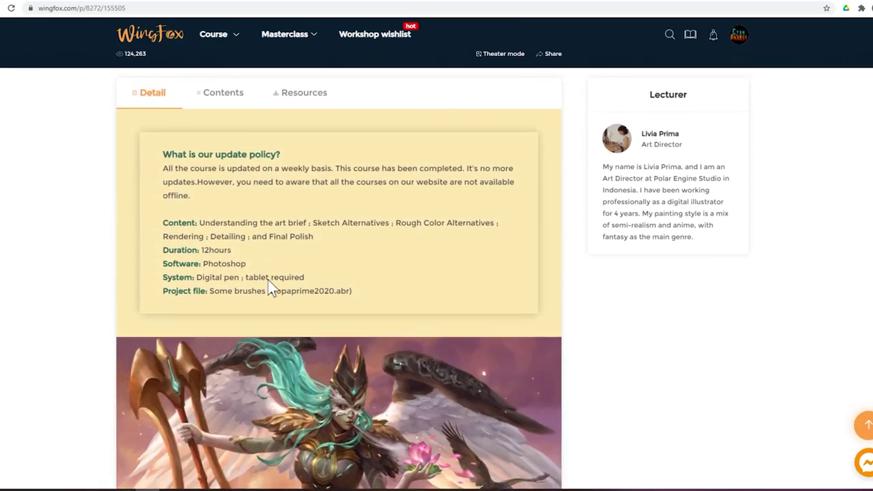
{"action": "scroll", "coordinate": [270, 289], "scroll_direction": "down", "scroll_amount": 3}
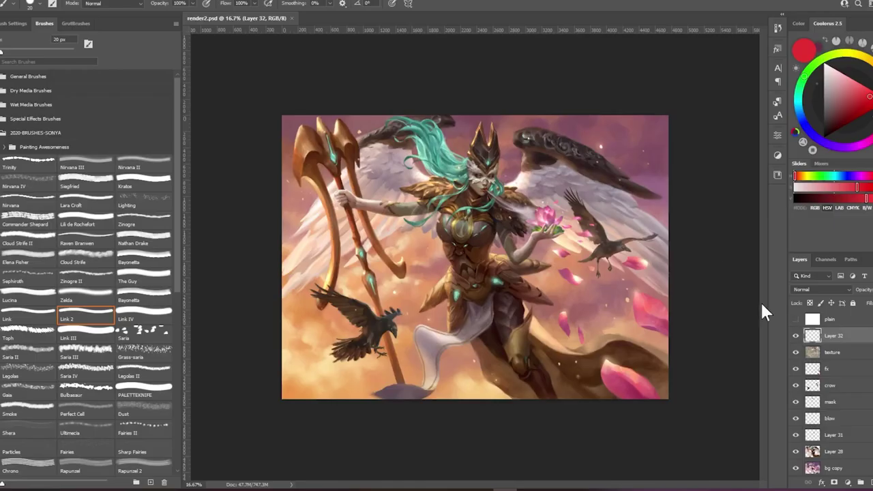
In Photoshop, hide Layer 32, texture, fx, crow and the other layers above Group 1 in render2.psd.
{"action": "left_click", "coordinate": [796, 336]}
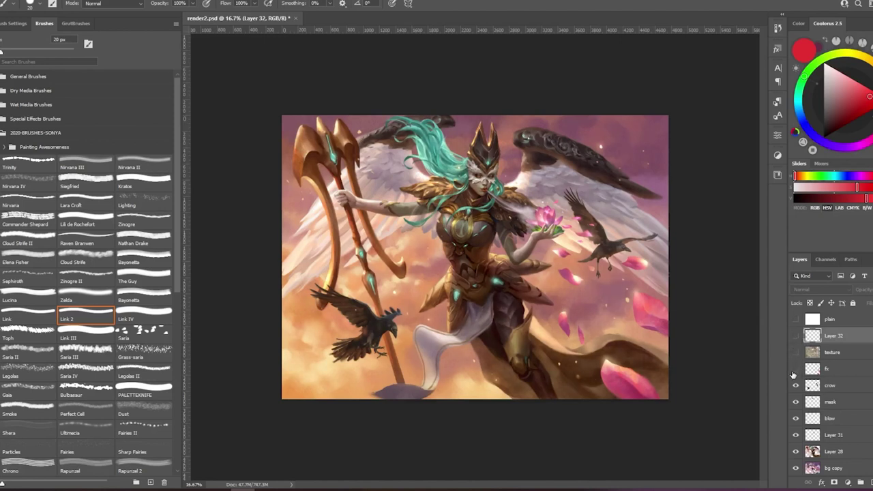
{"action": "left_click", "coordinate": [795, 371]}
{"action": "left_click", "coordinate": [797, 386]}
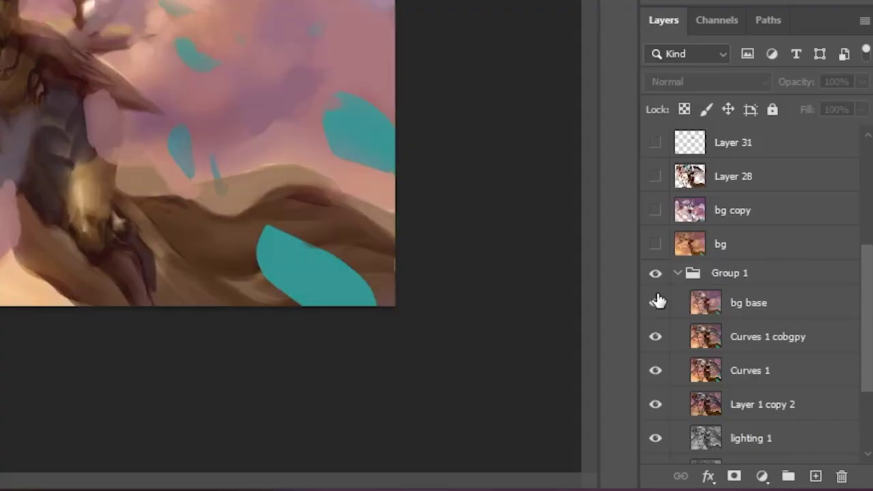
Hide the painted, lighting and rough layers inside Group 1 one by one, leaving only the sketch layer shown.
{"action": "left_click", "coordinate": [656, 303]}
{"action": "left_click", "coordinate": [657, 337]}
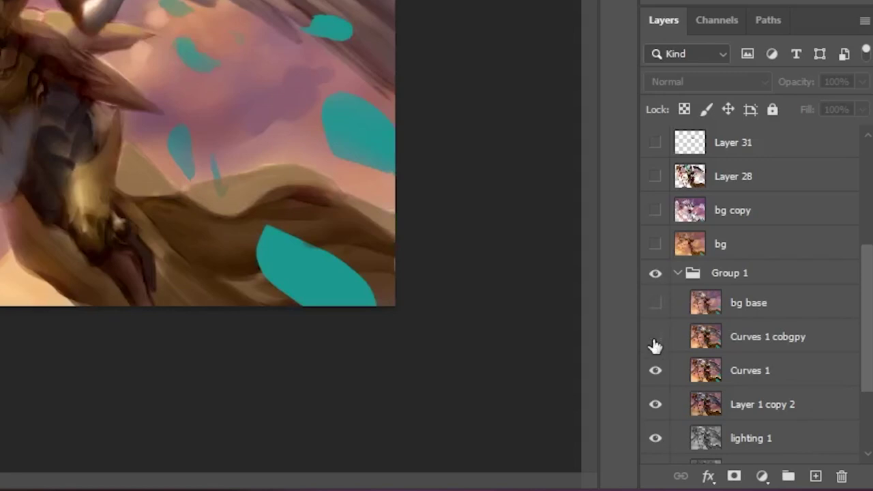
{"action": "scroll", "coordinate": [657, 370], "scroll_direction": "down", "scroll_amount": 3}
{"action": "left_click_drag", "start_coordinate": [655, 273], "coordinate": [648, 339]}
{"action": "left_click", "coordinate": [655, 337]}
{"action": "left_click", "coordinate": [653, 371]}
{"action": "left_click", "coordinate": [656, 404]}
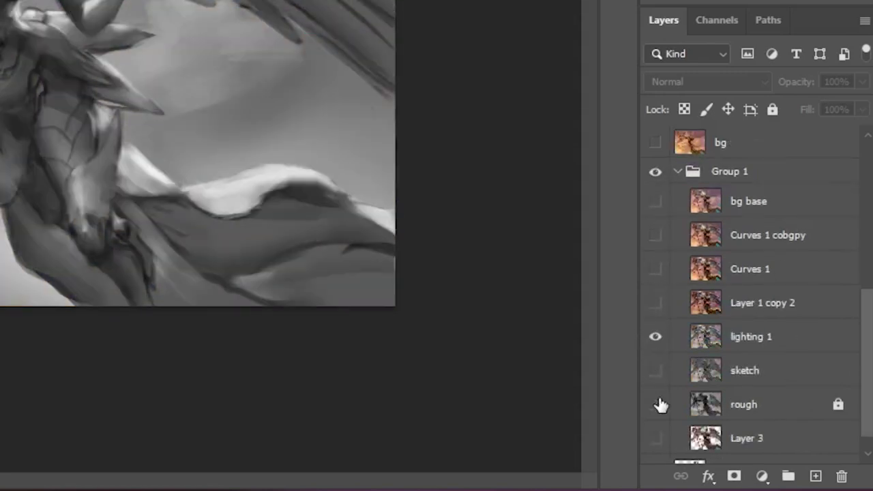
{"action": "left_click", "coordinate": [657, 437]}
{"action": "left_click", "coordinate": [655, 371]}
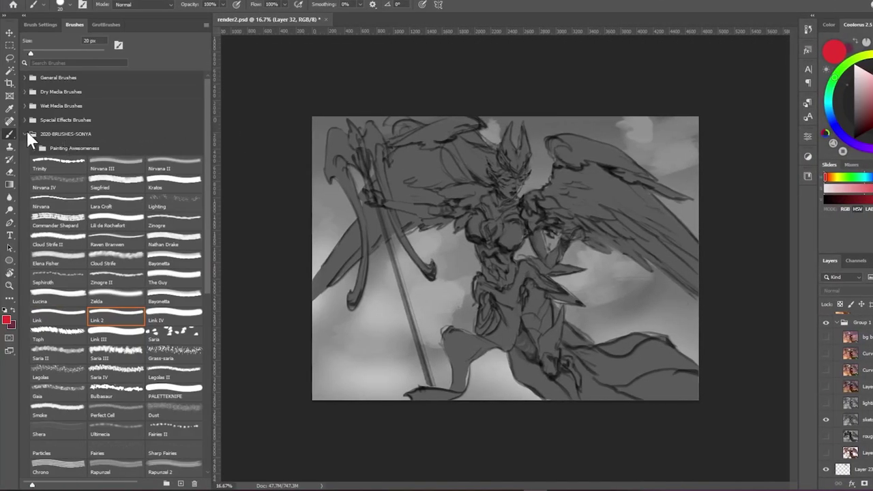
Collapse the 2020-BRUSHES-SONYA brush folder, expand Dopaprime2020 and look through its brushes.
{"action": "left_click", "coordinate": [27, 133]}
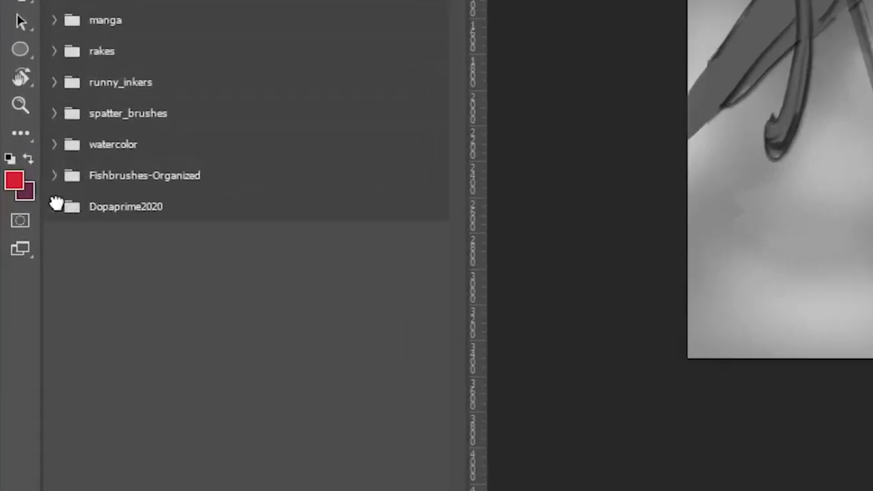
{"action": "left_click", "coordinate": [30, 333]}
{"action": "scroll", "coordinate": [211, 222], "scroll_direction": "down", "scroll_amount": 8}
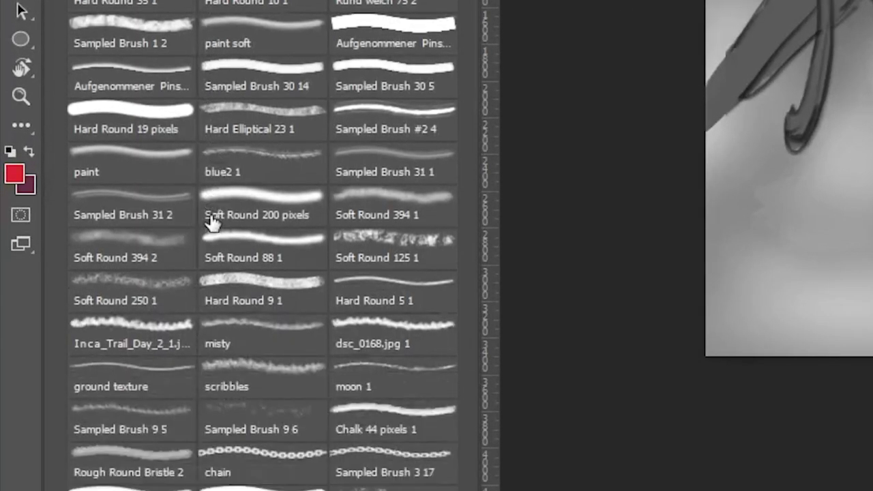
{"action": "scroll", "coordinate": [212, 222], "scroll_direction": "down", "scroll_amount": 9}
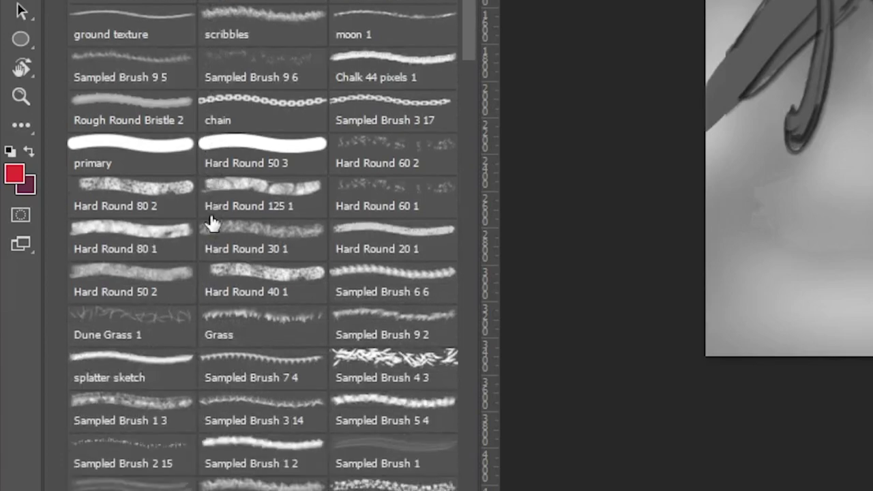
{"action": "scroll", "coordinate": [211, 222], "scroll_direction": "down", "scroll_amount": 5}
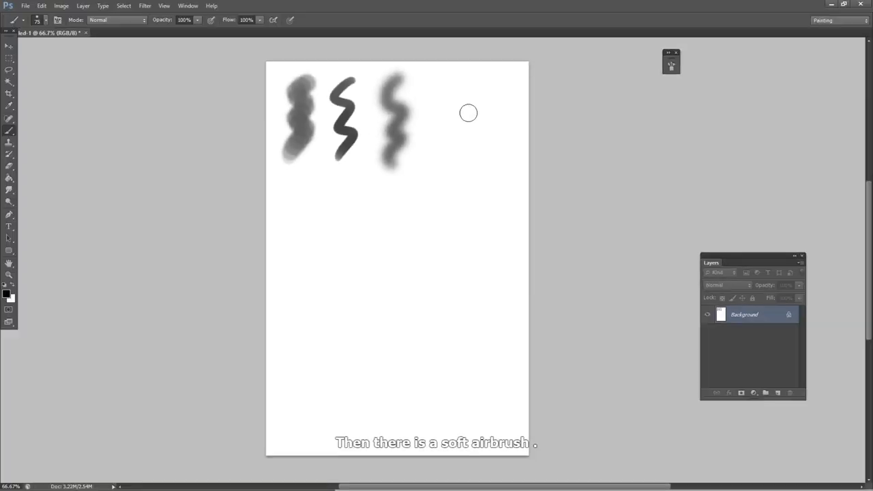
Choose the 50 px textured custom brush and paint a zigzag sample to the right of the three existing strokes.
{"action": "right_click", "coordinate": [477, 122]}
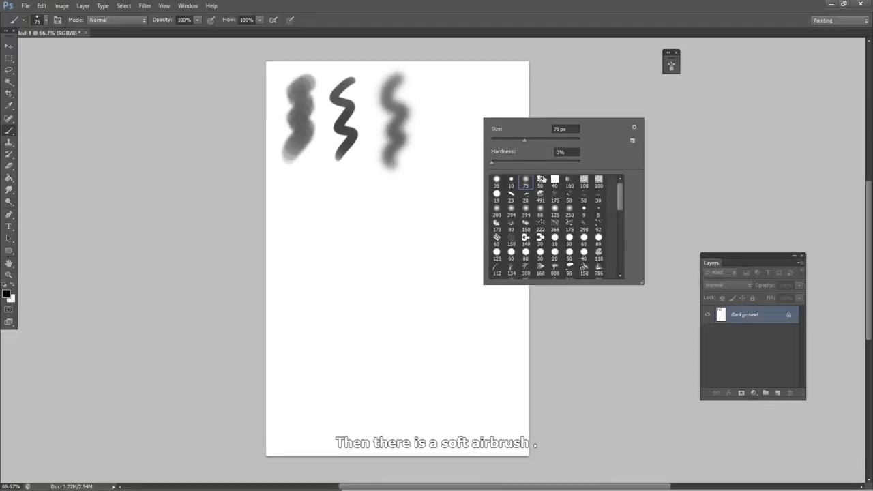
{"action": "left_click", "coordinate": [541, 182]}
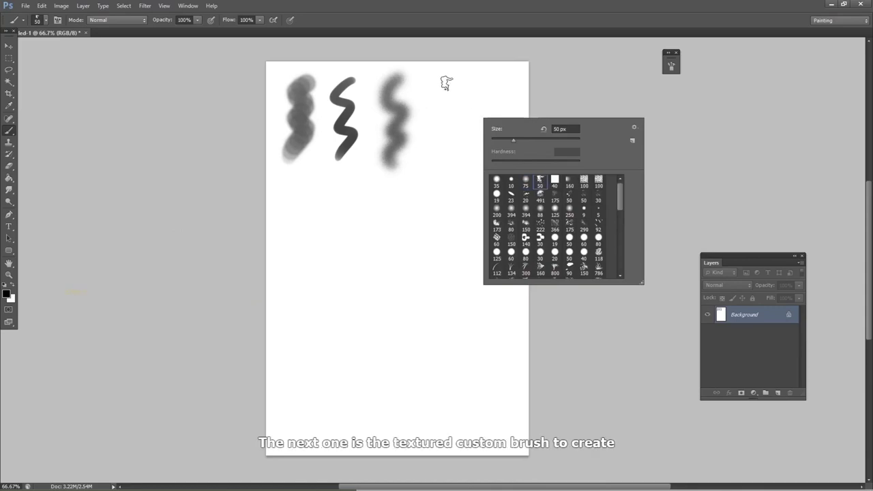
{"action": "mouse_move", "coordinate": [444, 85]}
{"action": "left_mouse_down"}
{"action": "mouse_move", "coordinate": [462, 103]}
{"action": "mouse_move", "coordinate": [447, 133]}
{"action": "mouse_move", "coordinate": [451, 171]}
{"action": "left_mouse_up"}
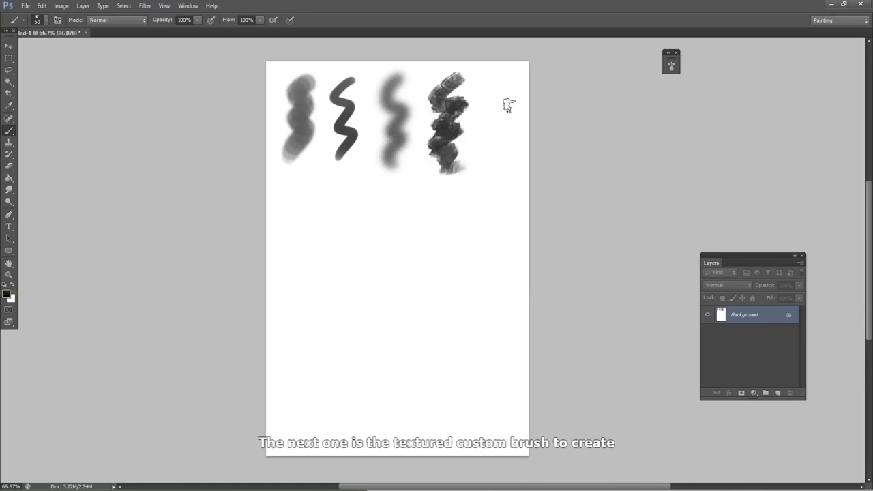
Choose the 75 px soft airbrush and paint a zigzag sample as the third stroke in the row.
{"action": "right_click", "coordinate": [491, 137]}
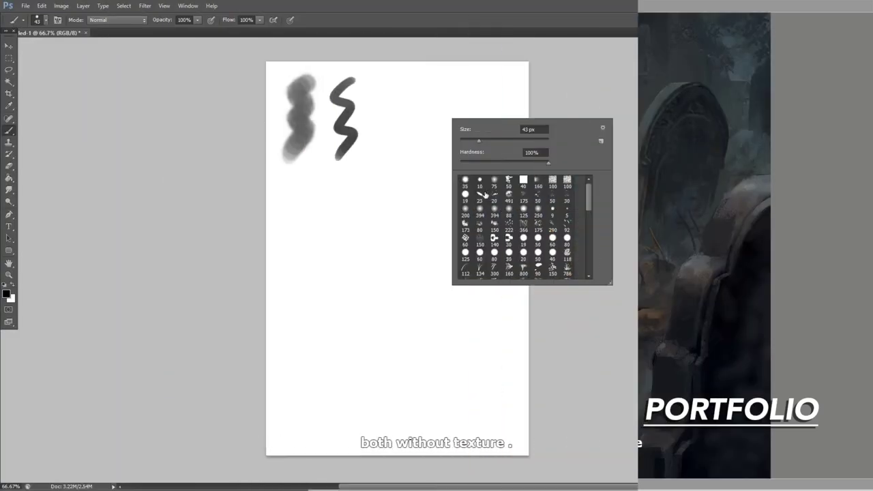
{"action": "double_click", "coordinate": [495, 183]}
{"action": "mouse_move", "coordinate": [401, 75]}
{"action": "left_mouse_down"}
{"action": "mouse_move", "coordinate": [384, 101]}
{"action": "mouse_move", "coordinate": [390, 164]}
{"action": "left_mouse_up"}
Switch to the 50 px textured custom brush and paint a zigzag sample beside the soft airbrush stroke.
{"action": "right_click", "coordinate": [480, 117]}
{"action": "left_click", "coordinate": [533, 183]}
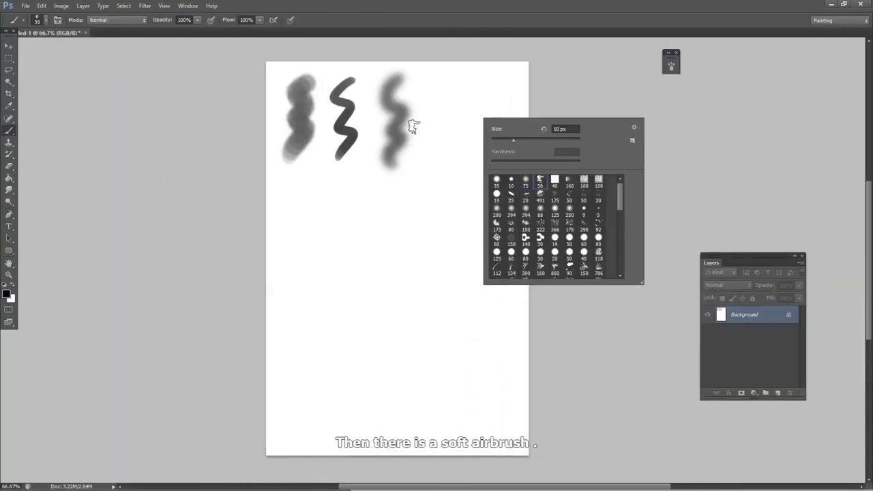
{"action": "mouse_move", "coordinate": [454, 75]}
{"action": "left_mouse_down"}
{"action": "mouse_move", "coordinate": [435, 140]}
{"action": "mouse_move", "coordinate": [450, 171]}
{"action": "left_mouse_up"}
Choose the 40 px square brush and paint a sample stroke beneath the first stroke of the row.
{"action": "right_click", "coordinate": [495, 137]}
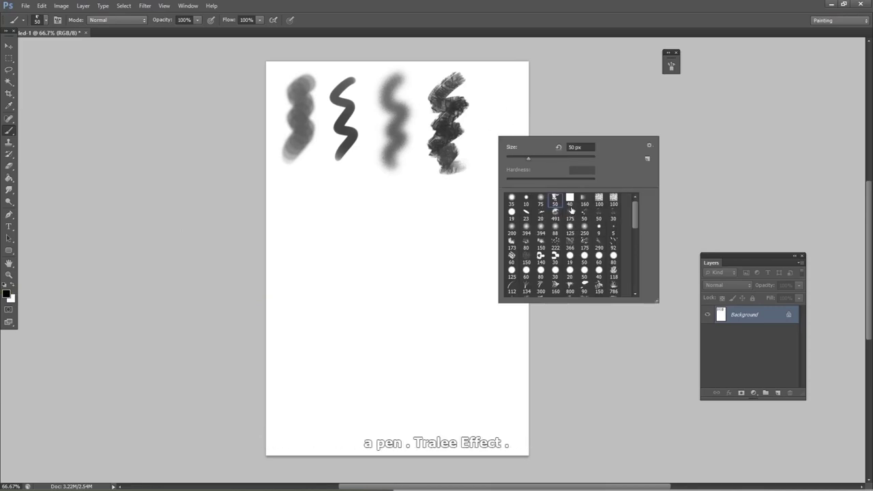
{"action": "double_click", "coordinate": [570, 199]}
{"action": "left_click_drag", "start_coordinate": [311, 179], "coordinate": [277, 198]}
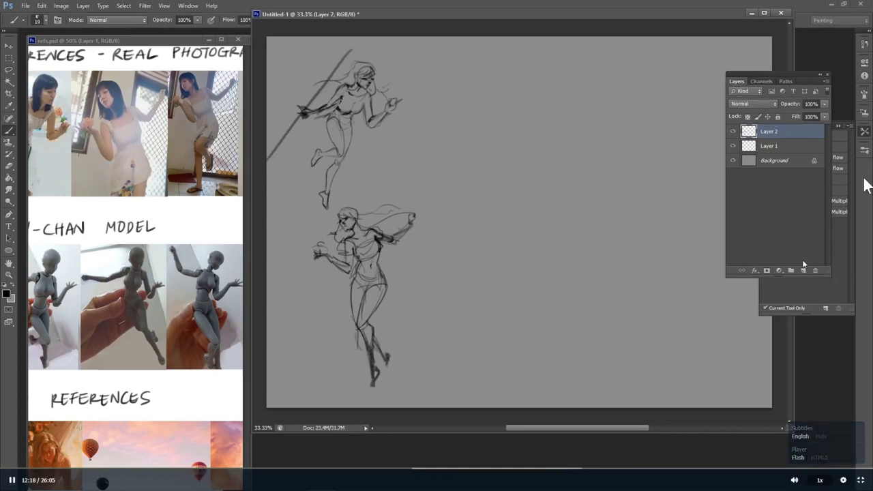
Add a layer above Layer 2 in the pose thumbnails document, and apply the rotation of the Layer 1 sketch in rough2.
{"action": "left_click", "coordinate": [804, 270]}
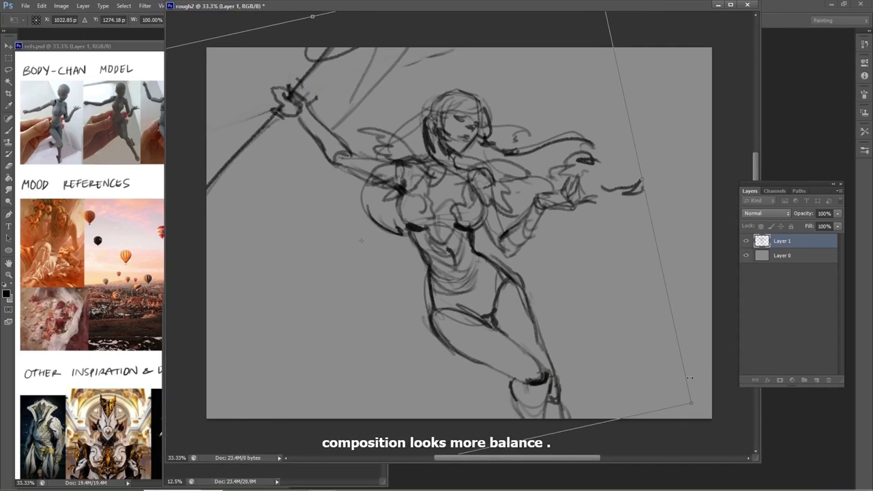
{"action": "key", "text": "Return"}
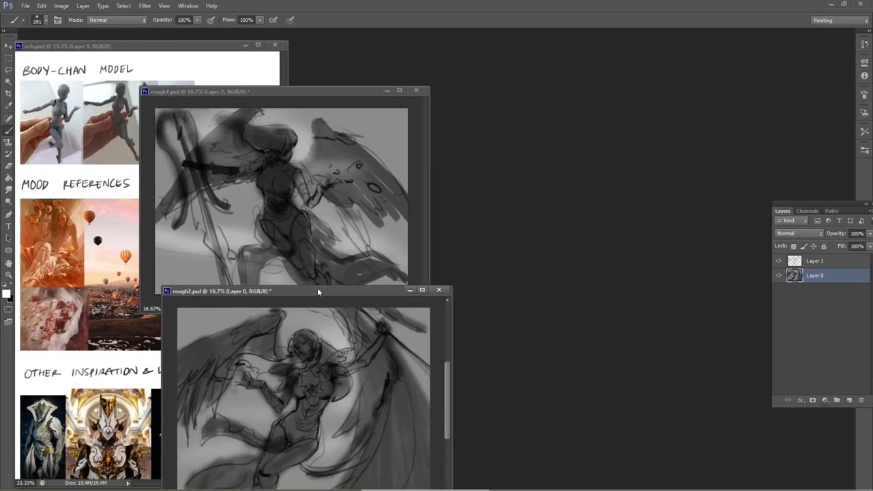
Move the rough2.psd window slightly up, bring rough1.psd to the front and save it.
{"action": "left_click_drag", "start_coordinate": [317, 288], "coordinate": [318, 279]}
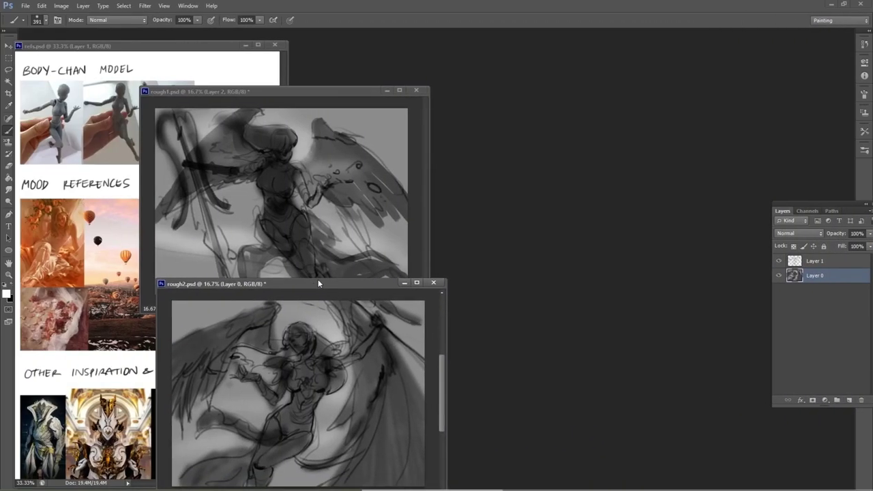
{"action": "left_click", "coordinate": [346, 91]}
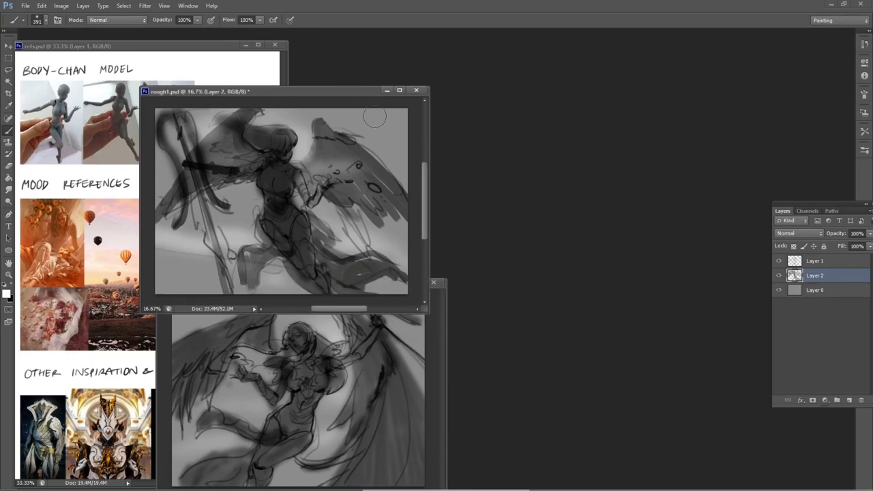
{"action": "key", "text": "ctrl+s"}
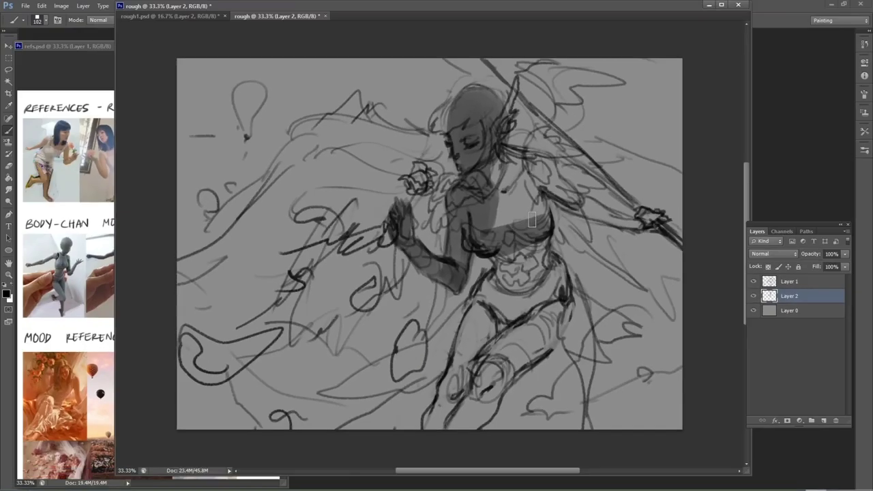
Block in the figure's torso, outstretched arm and the area behind the shoulder with grey tone on Layer 2.
{"action": "mouse_move", "coordinate": [532, 220]}
{"action": "left_mouse_down"}
{"action": "mouse_move", "coordinate": [498, 202]}
{"action": "mouse_move", "coordinate": [520, 175]}
{"action": "mouse_move", "coordinate": [491, 173]}
{"action": "mouse_move", "coordinate": [535, 173]}
{"action": "mouse_move", "coordinate": [531, 197]}
{"action": "mouse_move", "coordinate": [545, 167]}
{"action": "mouse_move", "coordinate": [540, 192]}
{"action": "mouse_move", "coordinate": [546, 185]}
{"action": "mouse_move", "coordinate": [569, 200]}
{"action": "mouse_move", "coordinate": [563, 189]}
{"action": "mouse_move", "coordinate": [578, 205]}
{"action": "mouse_move", "coordinate": [629, 225]}
{"action": "mouse_move", "coordinate": [658, 217]}
{"action": "left_mouse_up"}
{"action": "mouse_move", "coordinate": [517, 256]}
{"action": "left_mouse_down"}
{"action": "mouse_move", "coordinate": [536, 274]}
{"action": "mouse_move", "coordinate": [504, 278]}
{"action": "mouse_move", "coordinate": [539, 287]}
{"action": "left_mouse_up"}
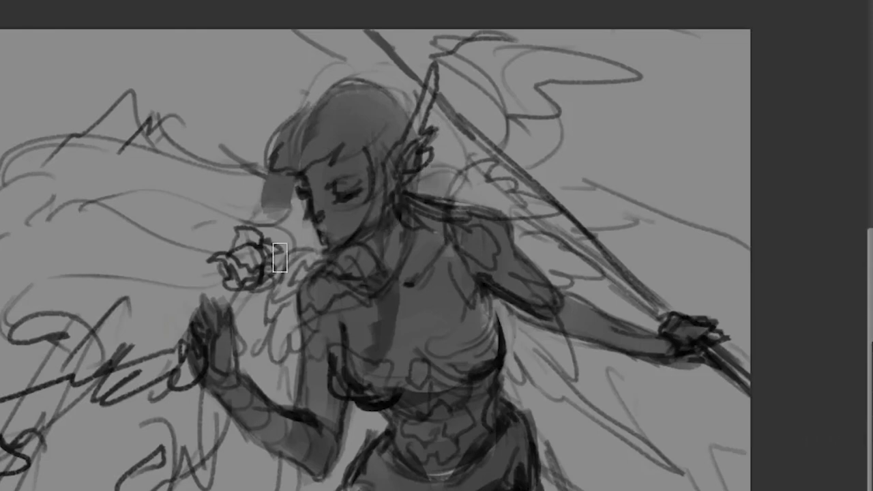
{"action": "mouse_move", "coordinate": [427, 205]}
{"action": "left_mouse_down"}
{"action": "mouse_move", "coordinate": [716, 80]}
{"action": "mouse_move", "coordinate": [639, 90]}
{"action": "mouse_move", "coordinate": [502, 226]}
{"action": "mouse_move", "coordinate": [422, 154]}
{"action": "mouse_move", "coordinate": [541, 134]}
{"action": "mouse_move", "coordinate": [492, 168]}
{"action": "mouse_move", "coordinate": [432, 116]}
{"action": "mouse_move", "coordinate": [677, 22]}
{"action": "mouse_move", "coordinate": [528, 130]}
{"action": "mouse_move", "coordinate": [538, 162]}
{"action": "mouse_move", "coordinate": [513, 145]}
{"action": "mouse_move", "coordinate": [498, 160]}
{"action": "mouse_move", "coordinate": [536, 231]}
{"action": "mouse_move", "coordinate": [626, 70]}
{"action": "mouse_move", "coordinate": [517, 165]}
{"action": "mouse_move", "coordinate": [618, 20]}
{"action": "left_mouse_up"}
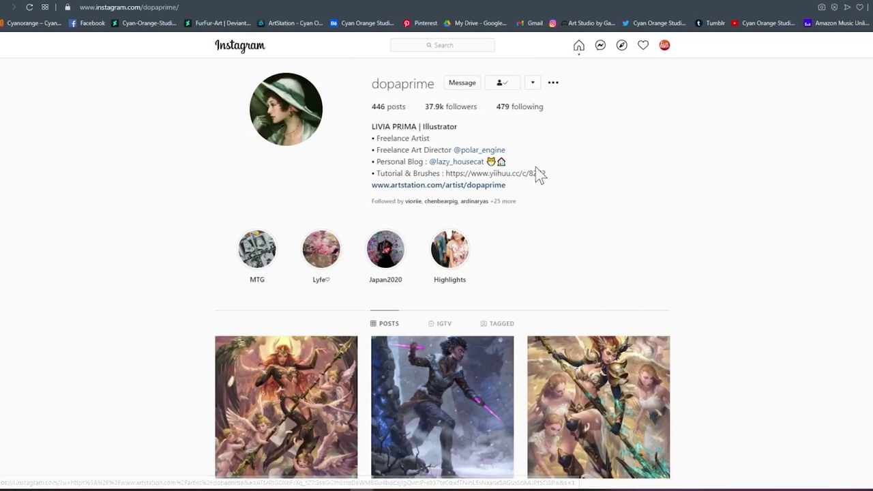
Examine the illustrator's Instagram gallery, opening individual fantasy artwork posts such as the Legend of the Cryptids piece.
{"action": "scroll", "coordinate": [516, 234], "scroll_direction": "down", "scroll_amount": 10}
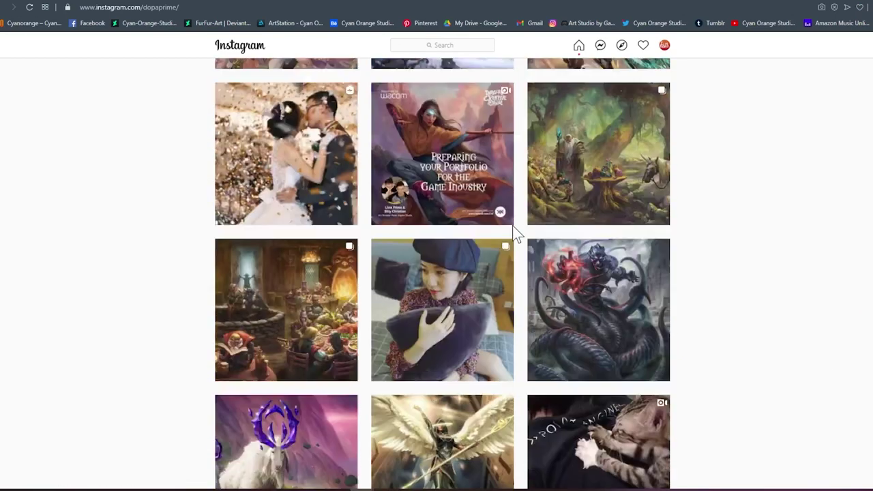
{"action": "scroll", "coordinate": [517, 234], "scroll_direction": "down", "scroll_amount": 5}
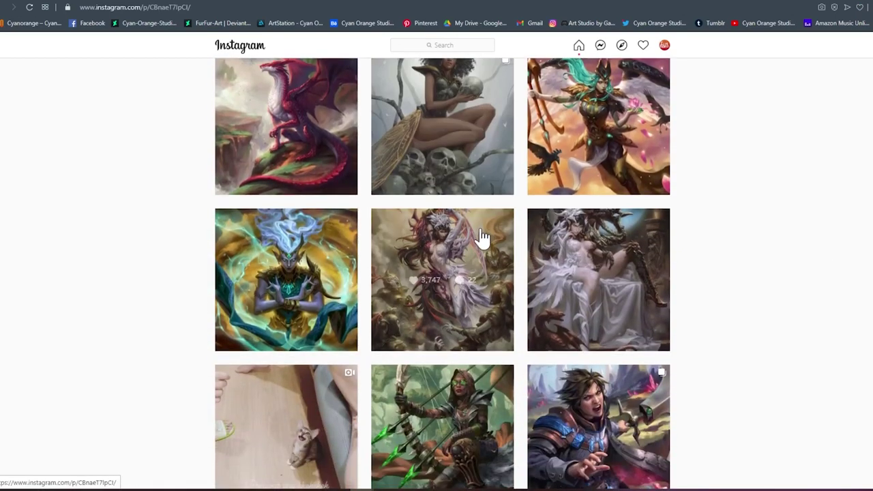
{"action": "left_click", "coordinate": [482, 240]}
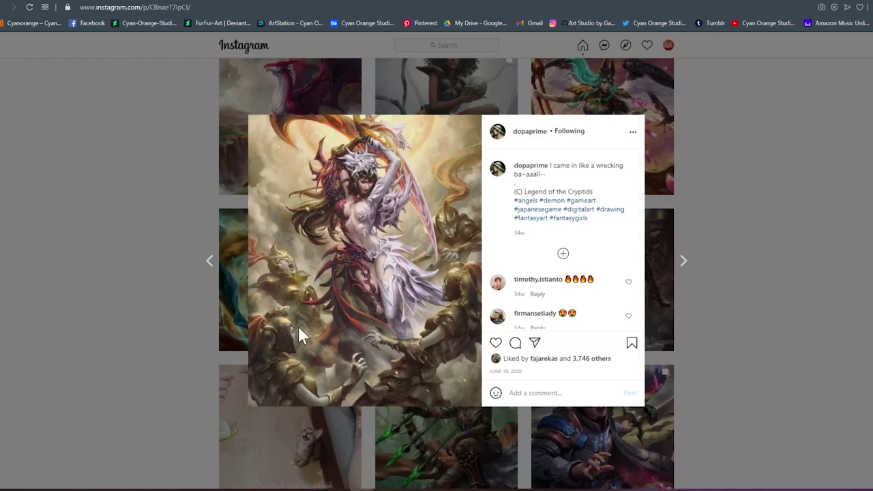
{"action": "left_click", "coordinate": [183, 217]}
{"action": "scroll", "coordinate": [453, 306], "scroll_direction": "down", "scroll_amount": 10}
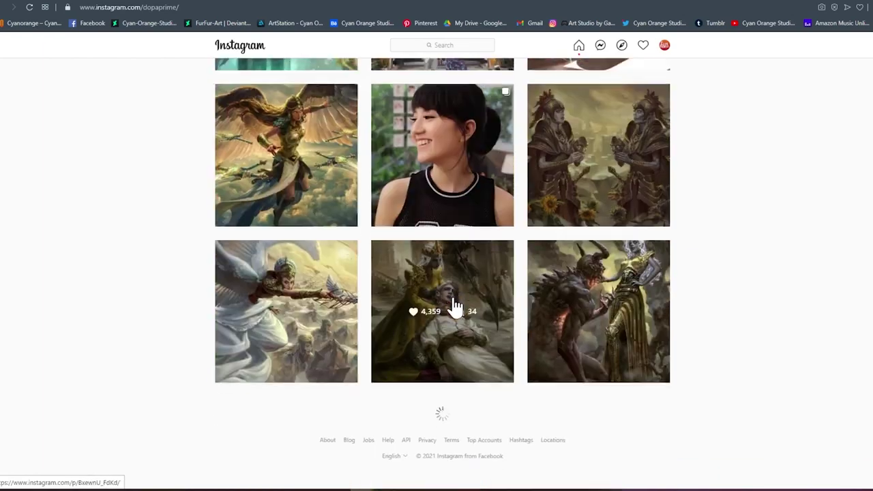
{"action": "scroll", "coordinate": [455, 301], "scroll_direction": "down", "scroll_amount": 10}
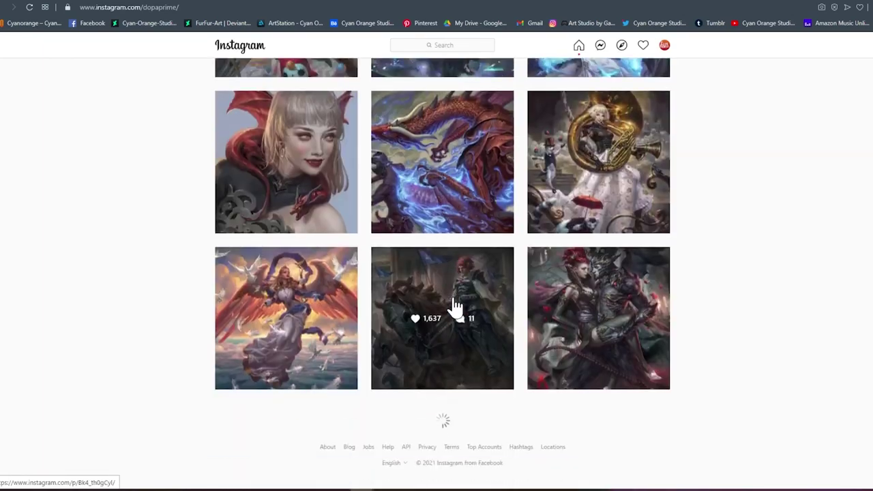
{"action": "left_click", "coordinate": [452, 305]}
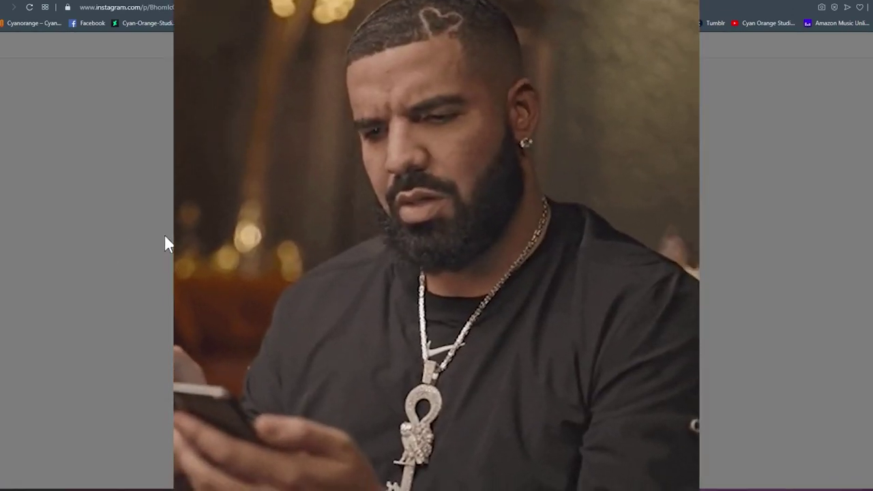
{"action": "left_click", "coordinate": [165, 235]}
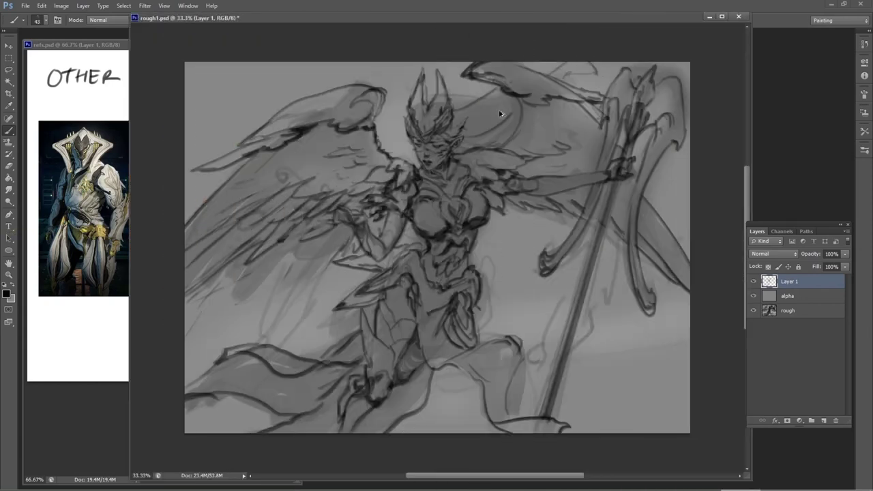
Sketch short curved feather strokes on Layer 1 of rough1.psd, in the wing area beside the figure's head.
{"action": "left_click_drag", "start_coordinate": [500, 113], "coordinate": [478, 130]}
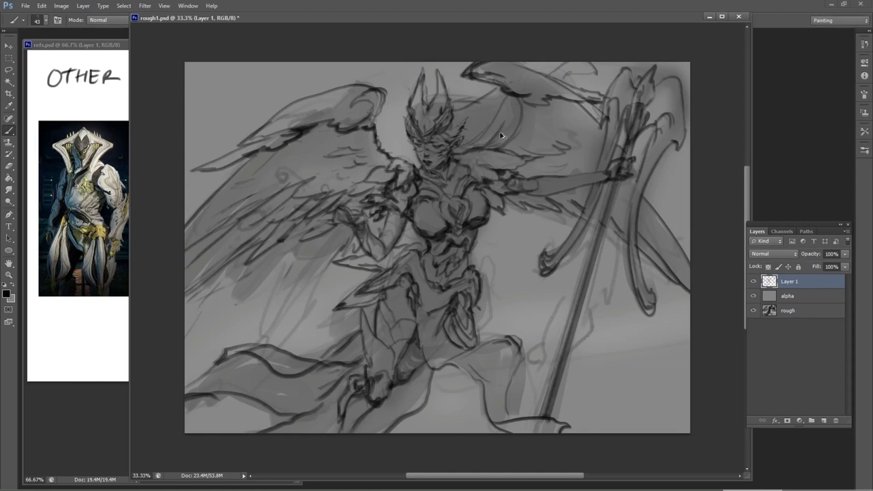
{"action": "left_click_drag", "start_coordinate": [502, 136], "coordinate": [486, 143]}
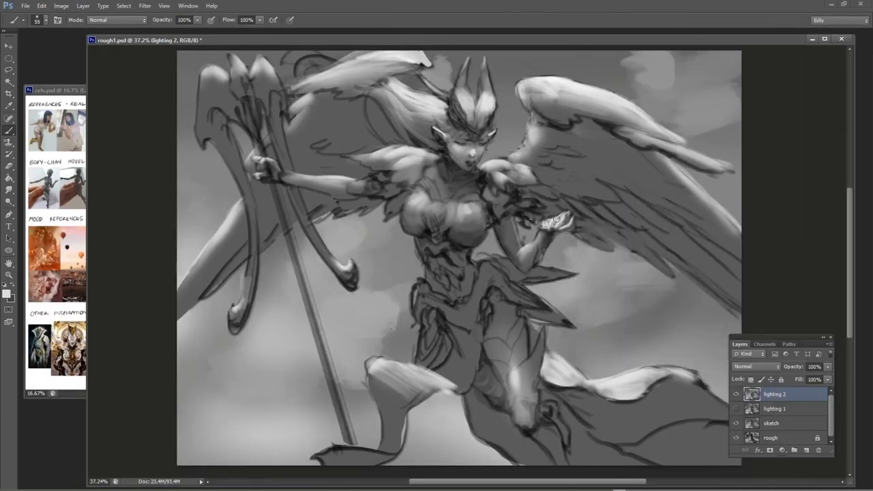
Set the brush size to 112 px at 0% hardness for painting on the lighting 2 layer of rough1.psd.
{"action": "right_click", "coordinate": [577, 224]}
{"action": "left_click_drag", "start_coordinate": [580, 229], "coordinate": [598, 237]}
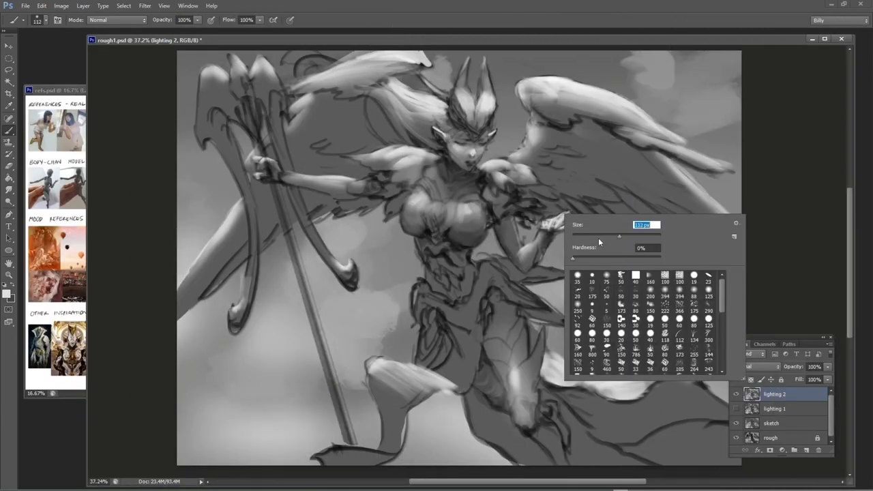
{"action": "left_click", "coordinate": [484, 265]}
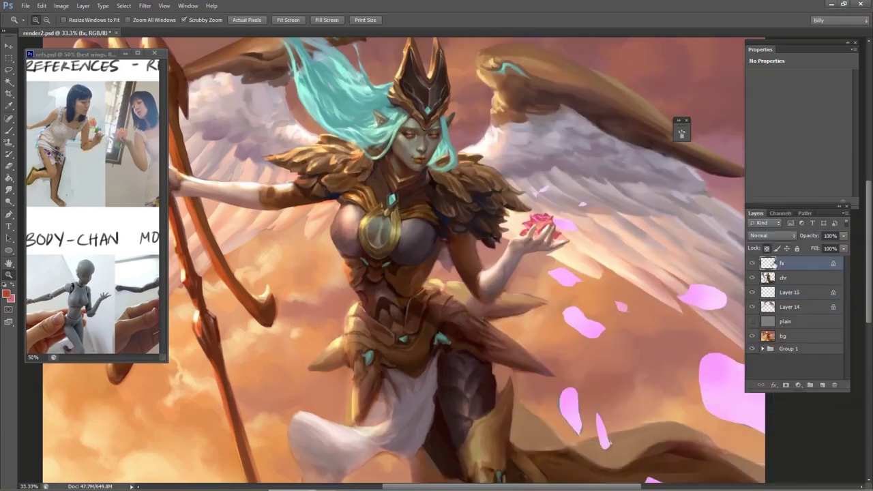
Set the brush blending mode to Lighten for painting on Layer 19 of render2.psd.
{"action": "left_click", "coordinate": [611, 179]}
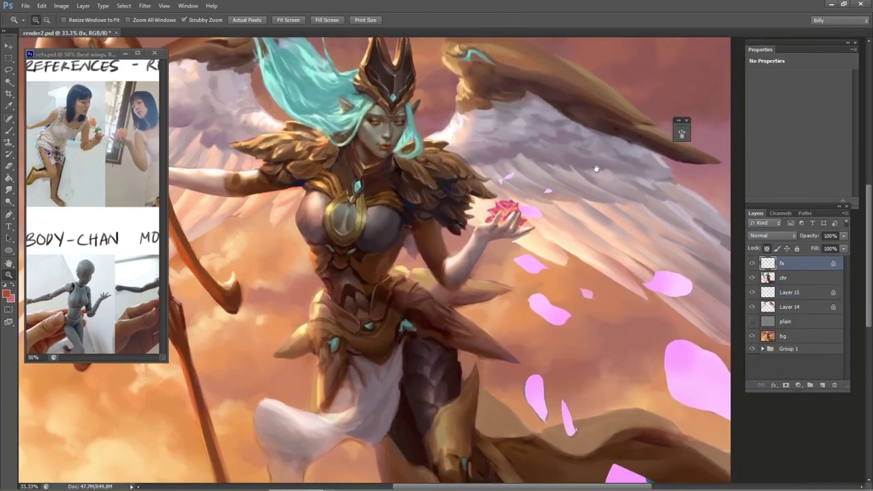
{"action": "left_click", "coordinate": [535, 213]}
{"action": "left_click", "coordinate": [531, 219], "text": "alt"}
{"action": "left_click", "coordinate": [531, 218], "text": "alt"}
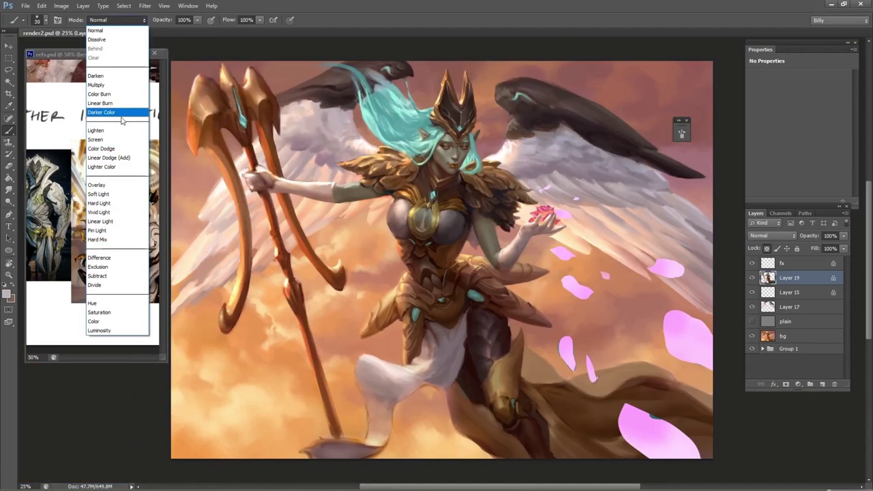
{"action": "left_click", "coordinate": [123, 130]}
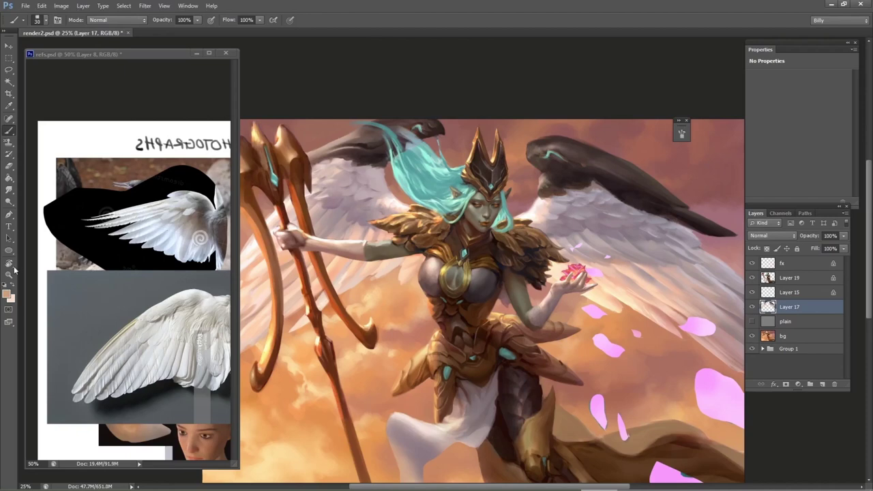
Open the foreground colour settings and accept the muted beige c2a594 for painting on Layer 17.
{"action": "key", "text": "i"}
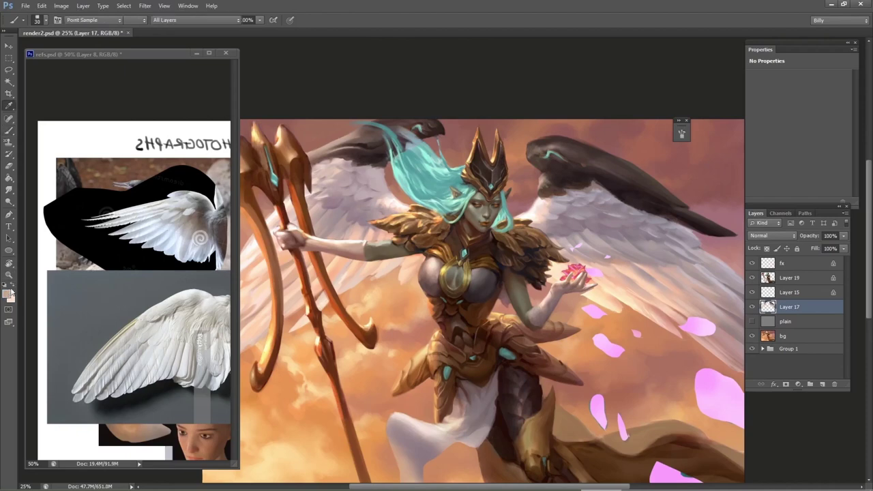
{"action": "left_click", "coordinate": [9, 293]}
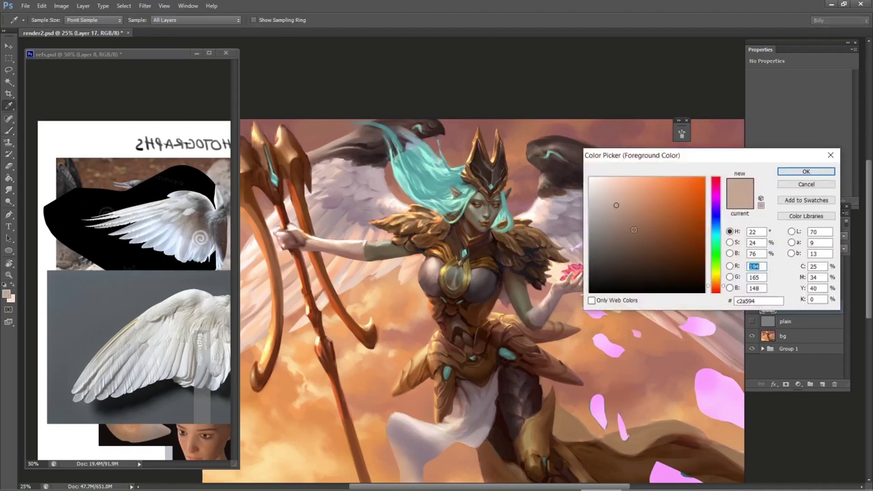
{"action": "left_click", "coordinate": [806, 172]}
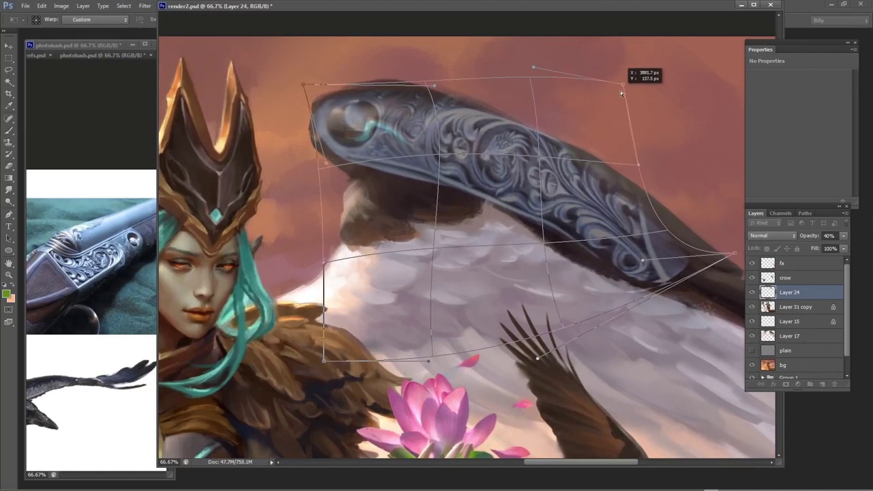
Apply the custom warp that fits the engraved metal photo on Layer 24 along the wing's dark upper edge.
{"action": "key", "text": "Return"}
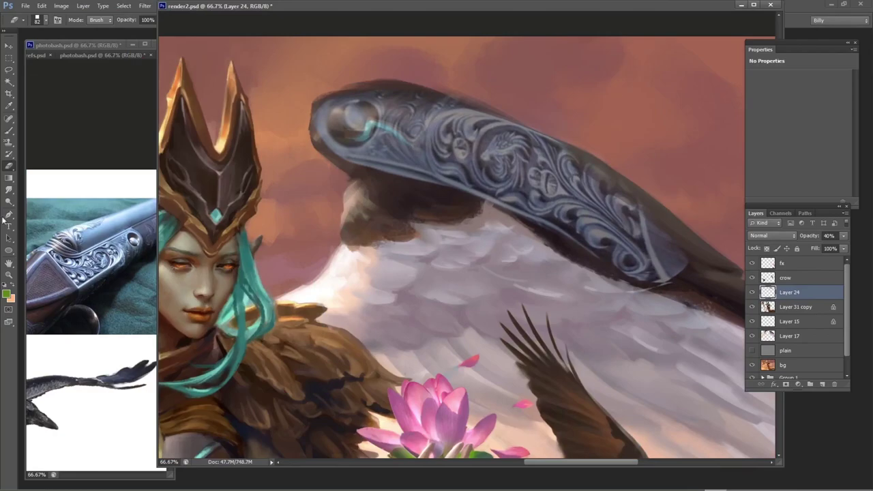